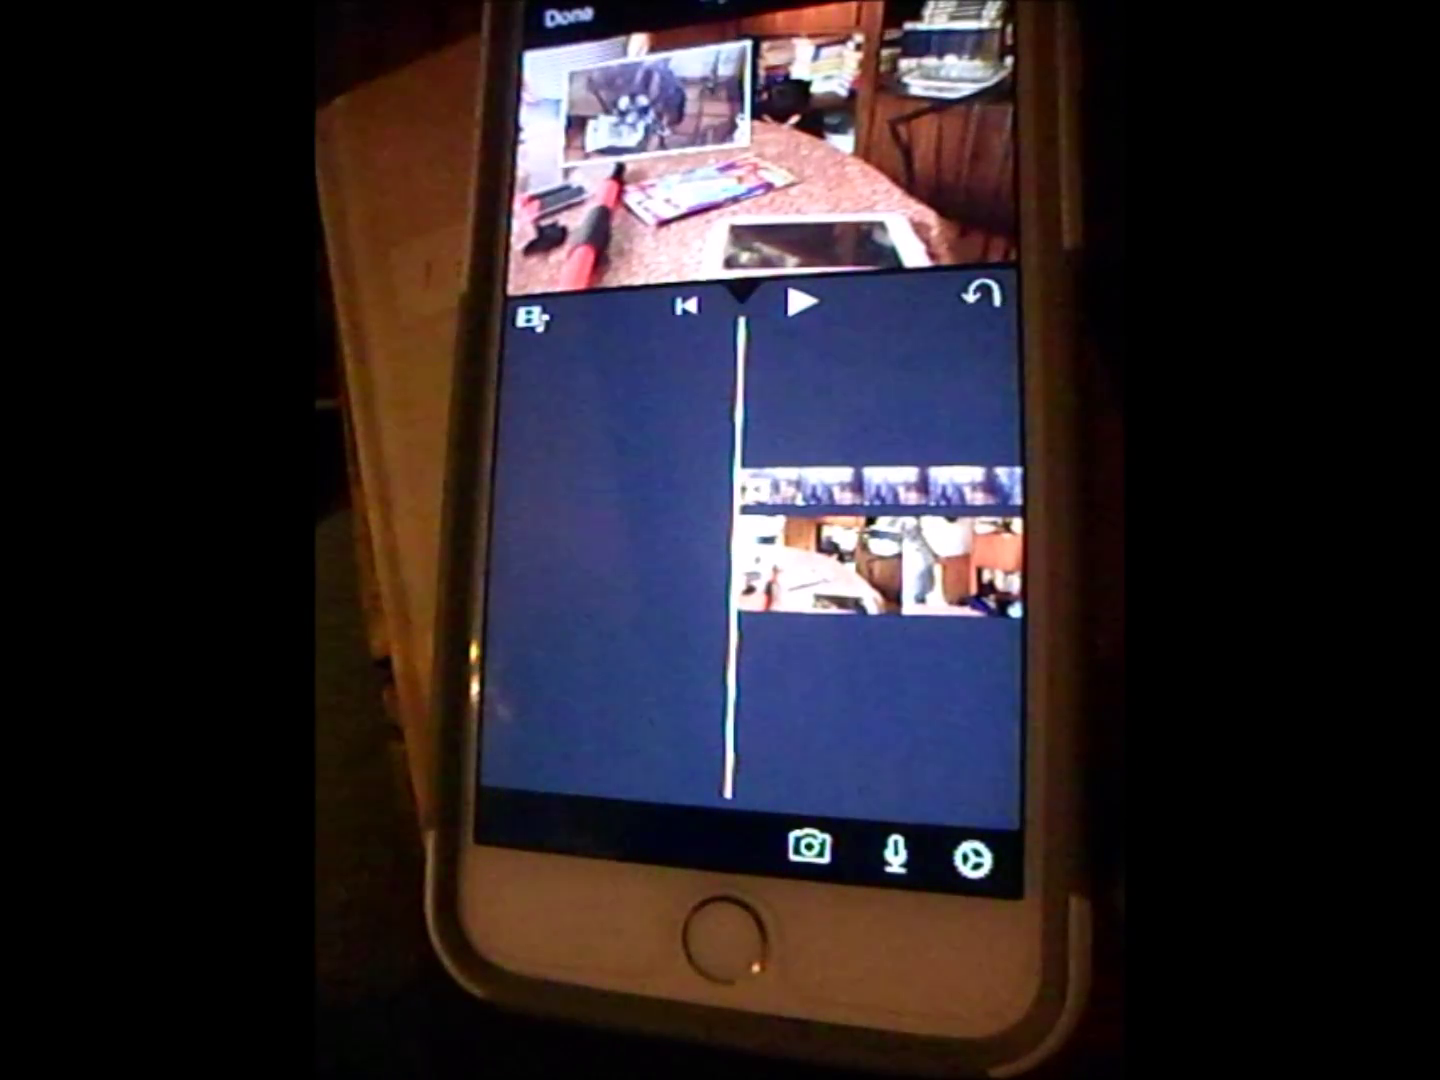
Play the project to preview the picture-in-picture clip over the main footage
click(802, 302)
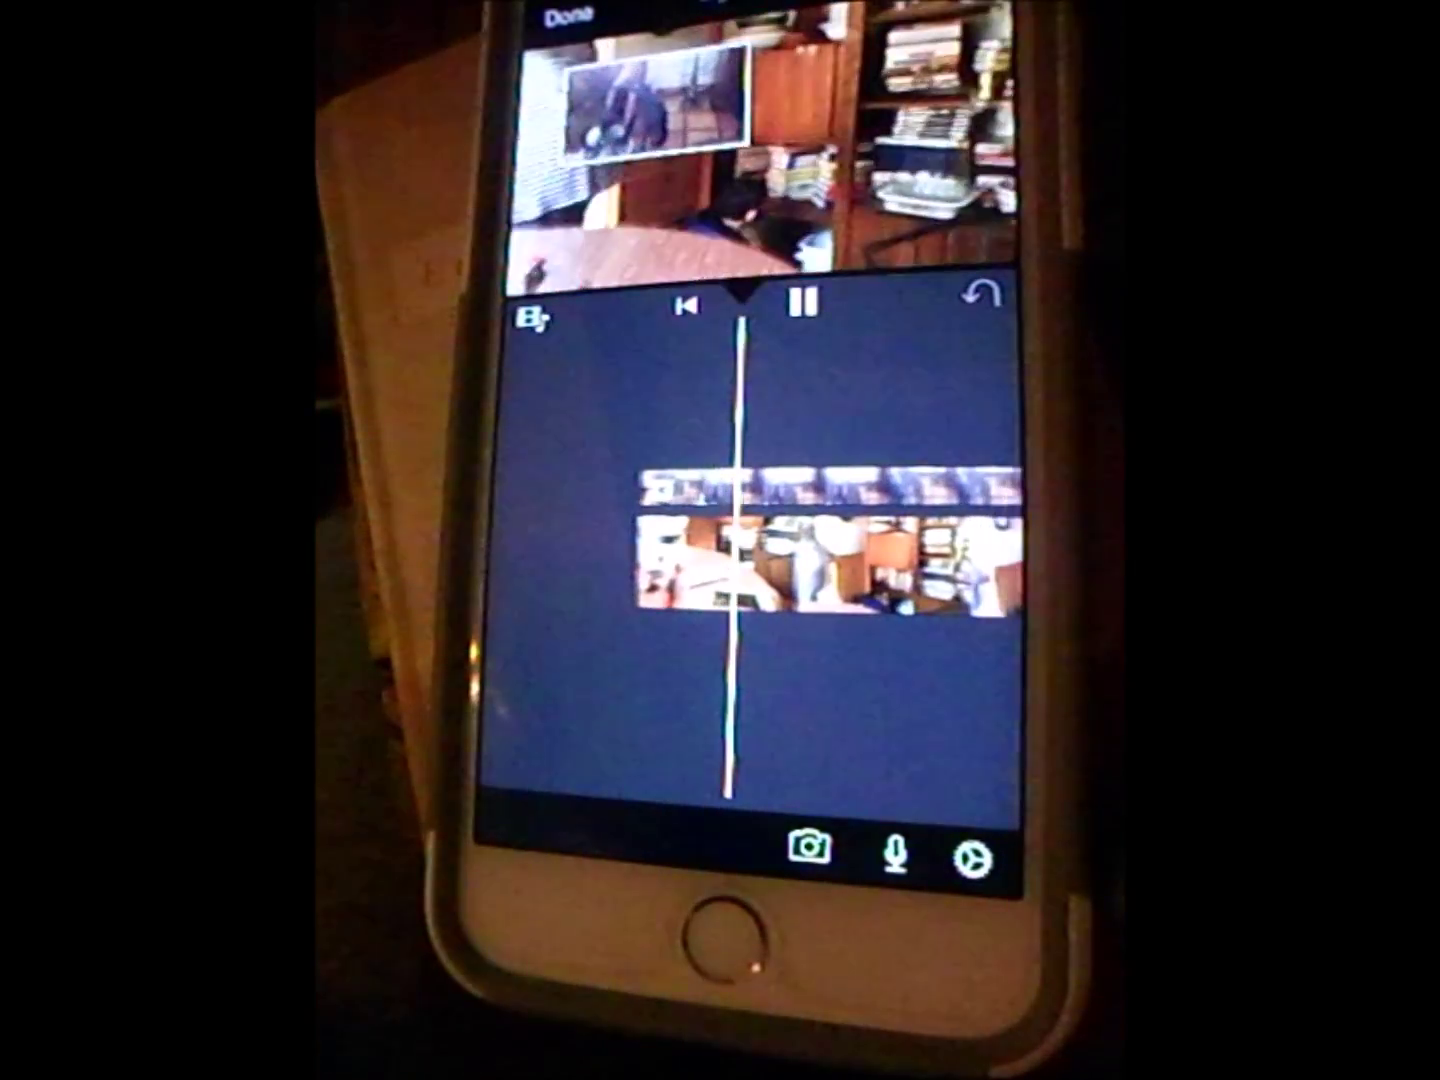